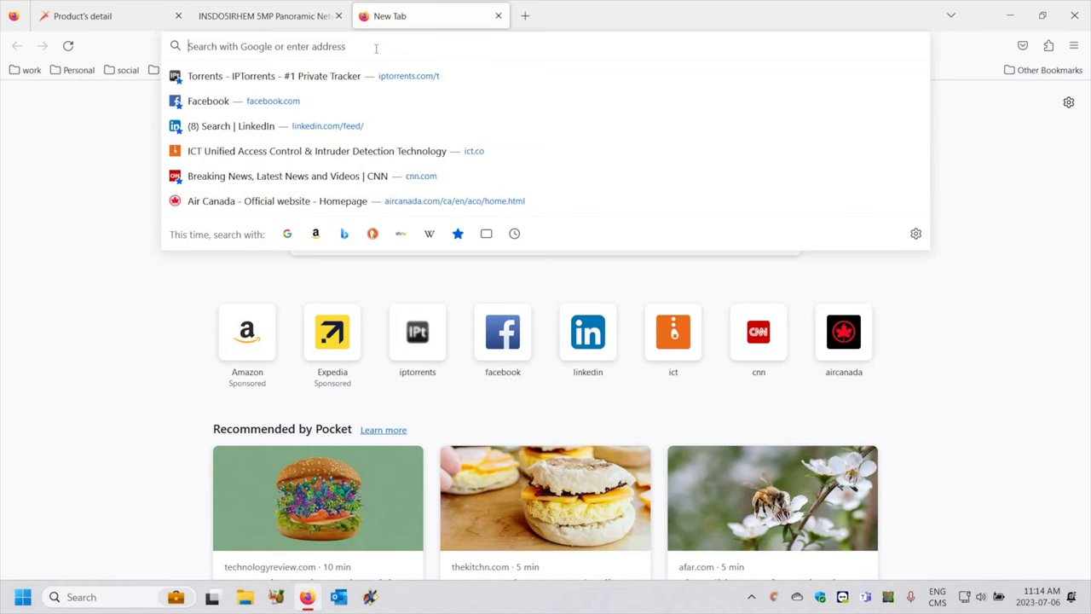
Load the camera at 192.168.1.108 and pick Canada as the region with English and NTSC
{"action": "type", "text": "192"}
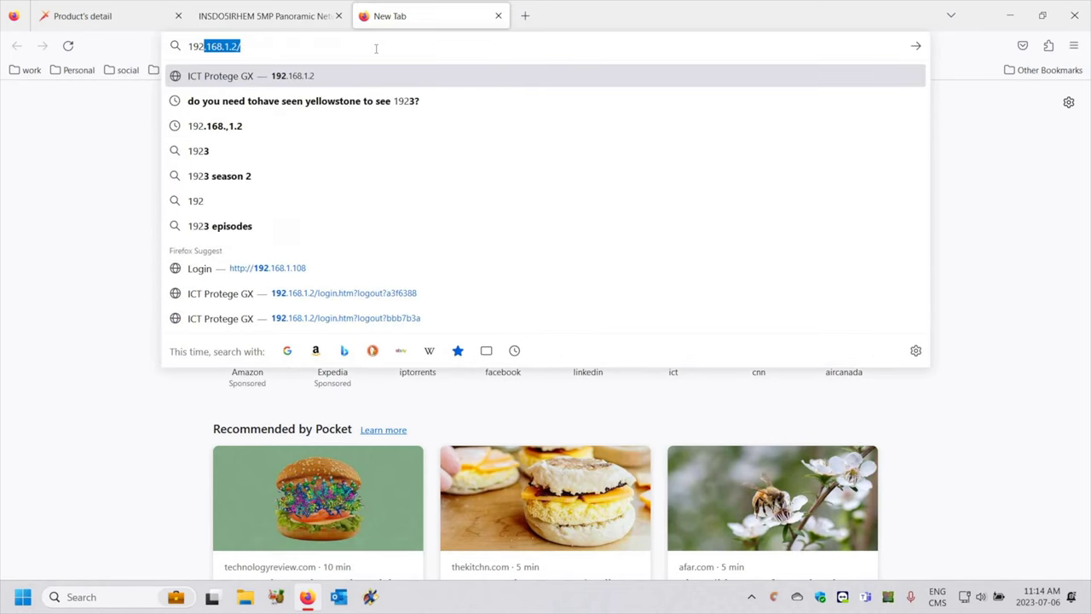
{"action": "type", "text": ".168.1.1"}
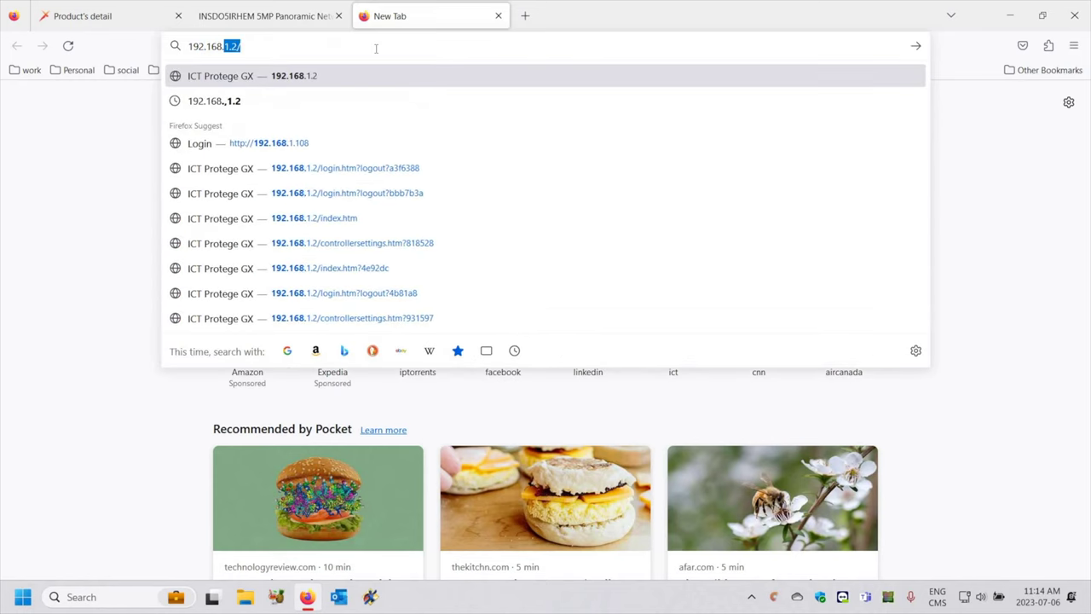
{"action": "type", "text": "08"}
{"action": "key", "text": "Return"}
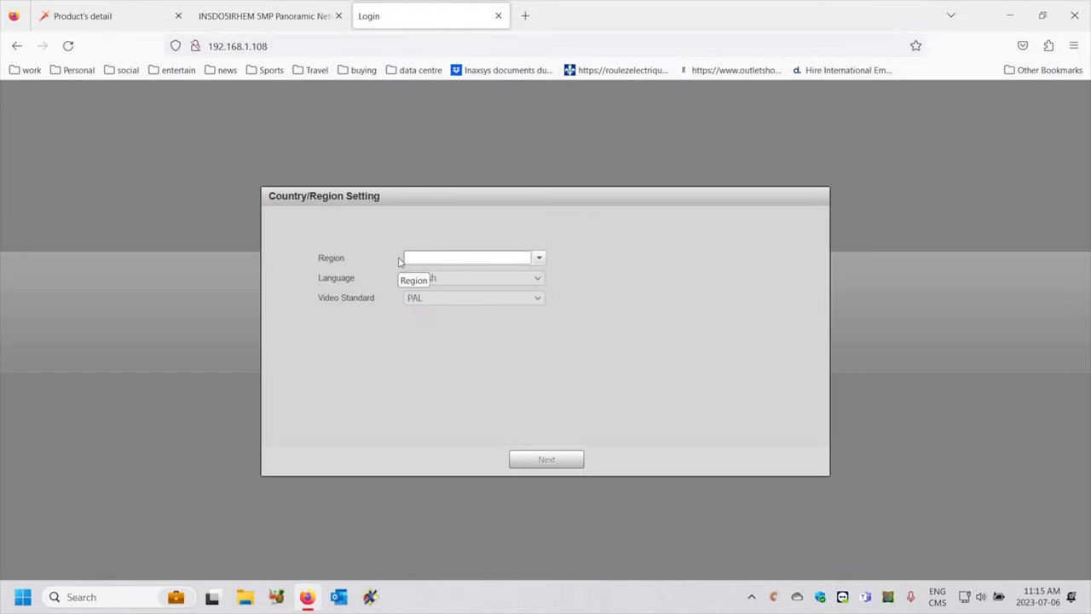
{"action": "left_click", "coordinate": [498, 260]}
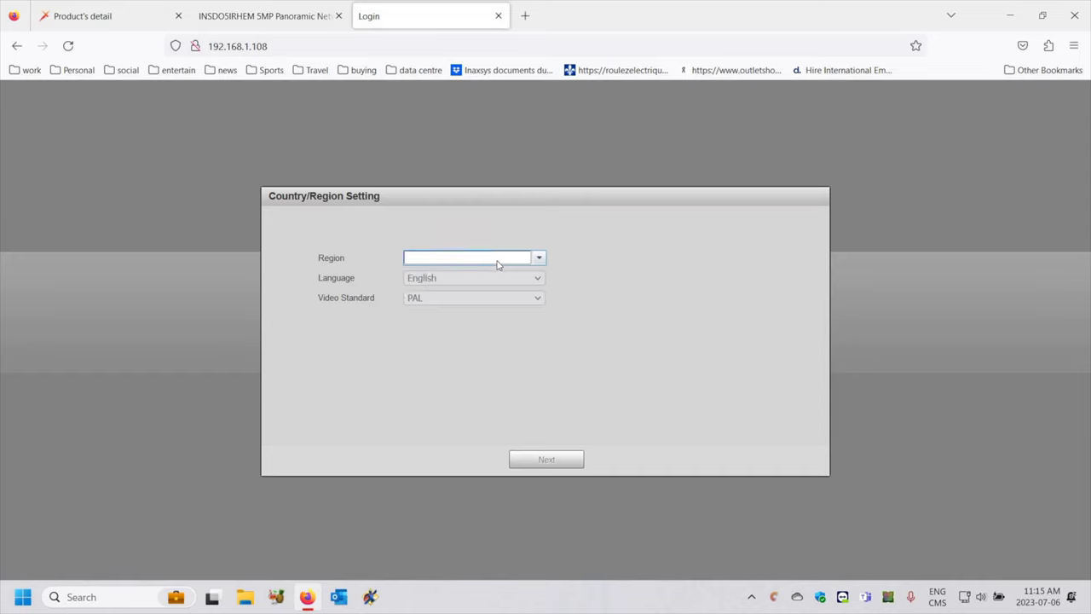
{"action": "type", "text": "can"}
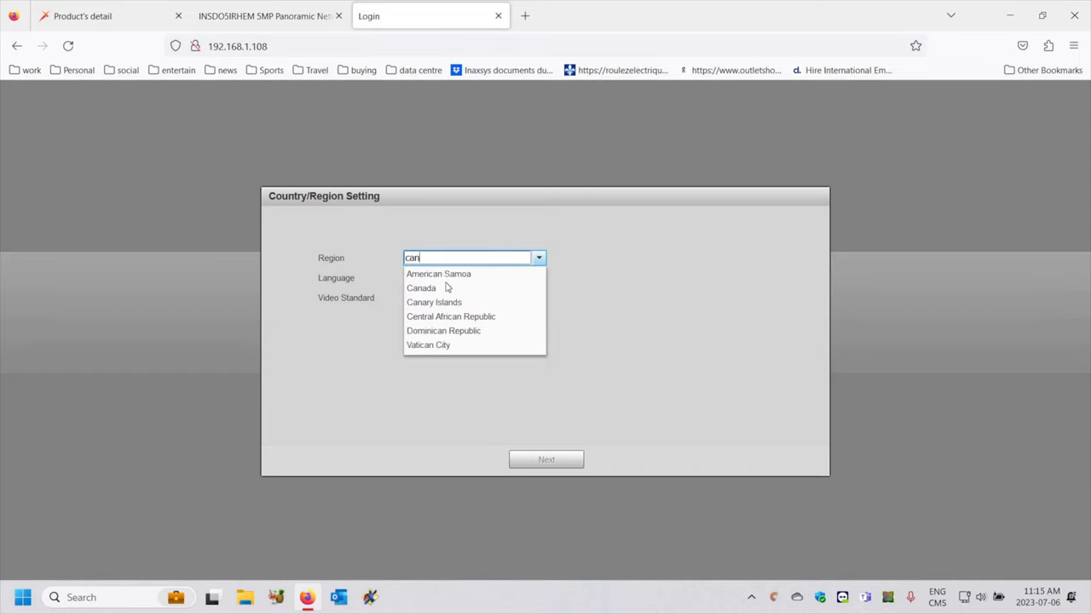
{"action": "left_click", "coordinate": [418, 287]}
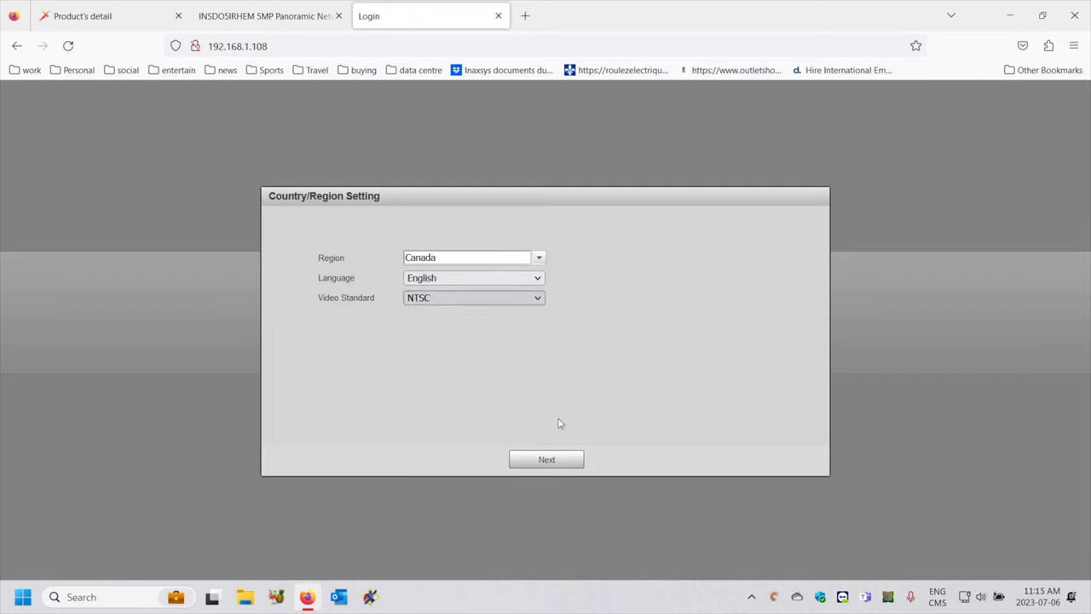
{"action": "left_click", "coordinate": [547, 460]}
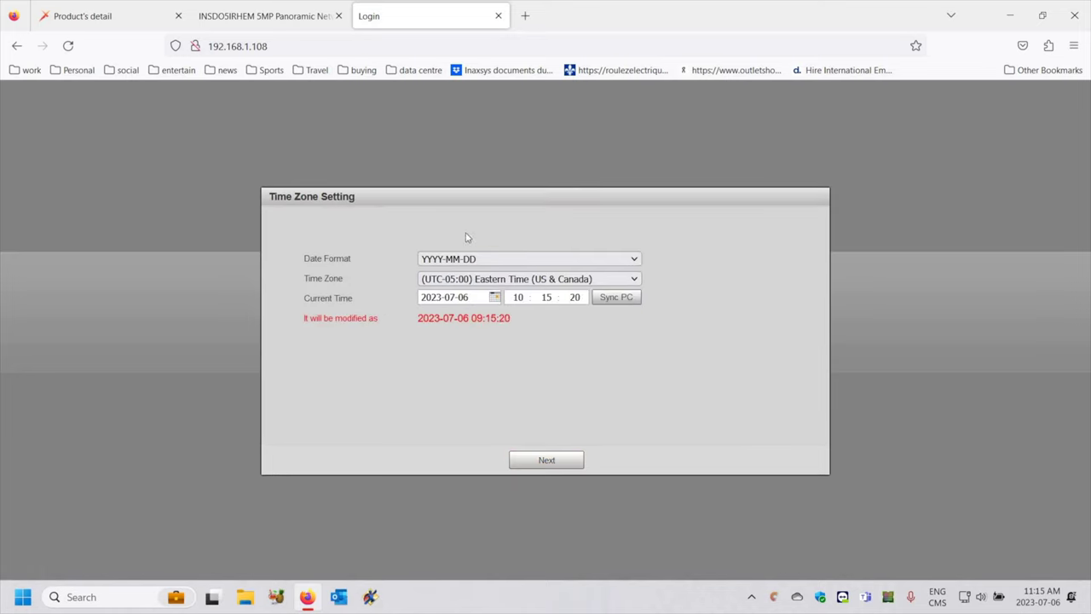
Sync the camera clock to the PC's Eastern Time (UTC-05:00) and move on to Device Initialization
{"action": "left_click", "coordinate": [617, 300]}
{"action": "left_click", "coordinate": [550, 464]}
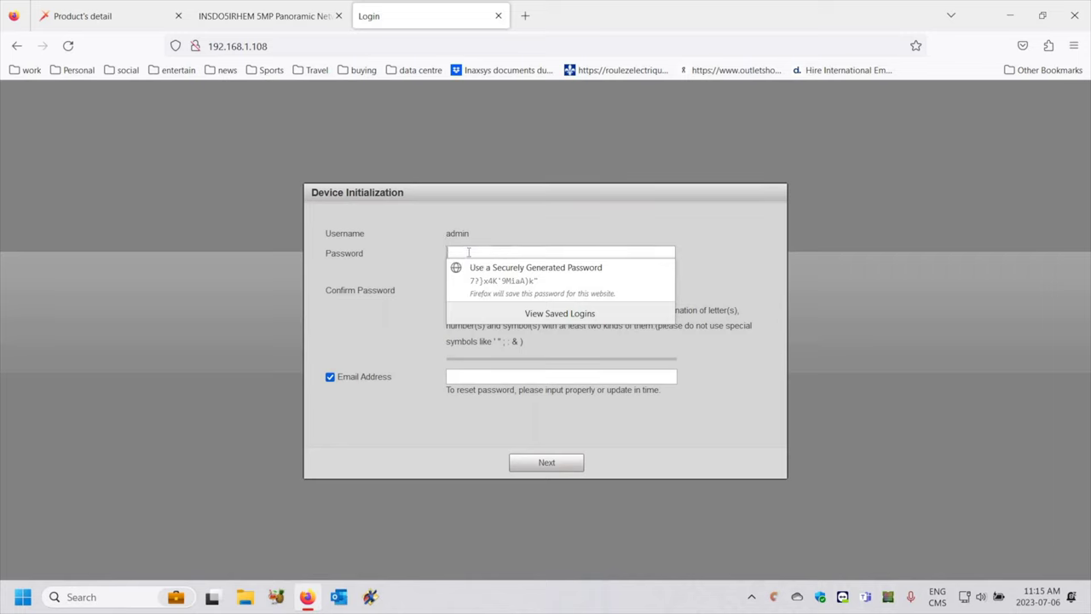
{"action": "left_click", "coordinate": [468, 251]}
Enter and confirm the admin password, uncheck the recovery Email Address, and submit initialization
{"action": "type", "text": "•••"}
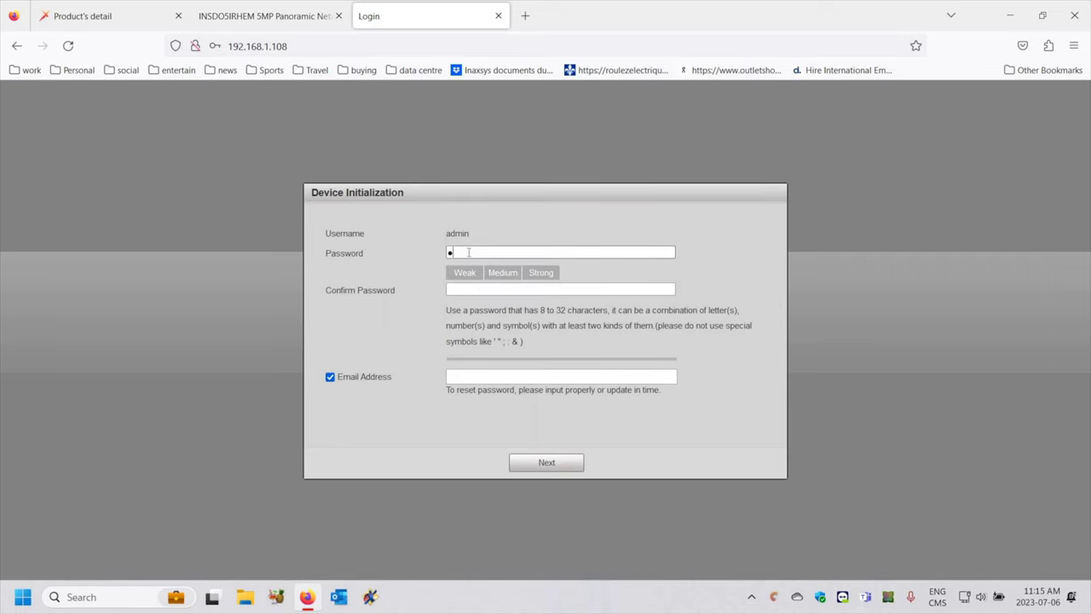
{"action": "type", "text": "•••"}
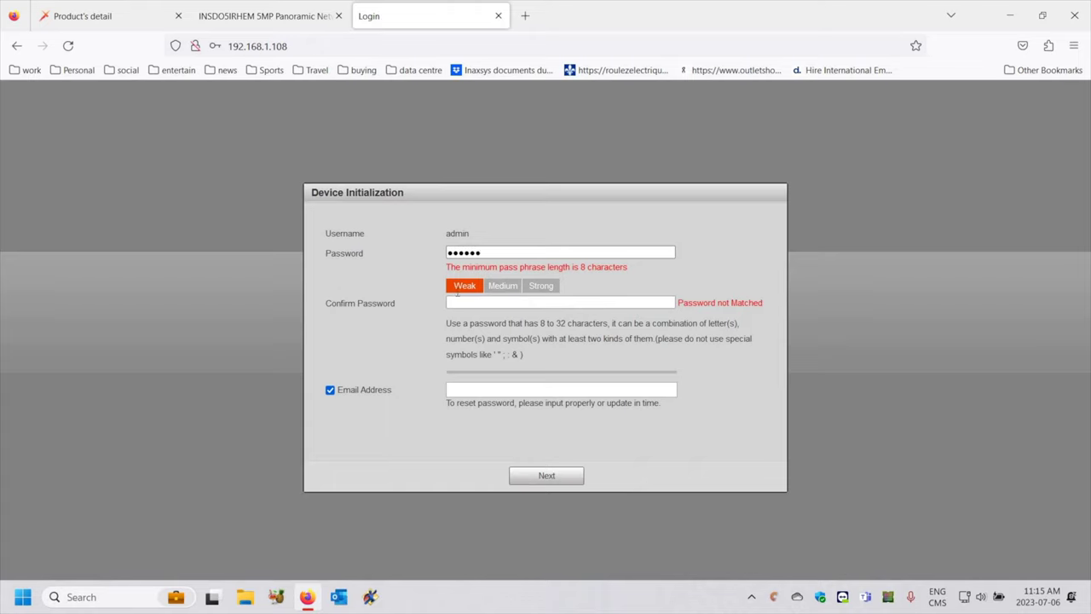
{"action": "type", "text": "••"}
{"action": "left_click", "coordinate": [457, 292]}
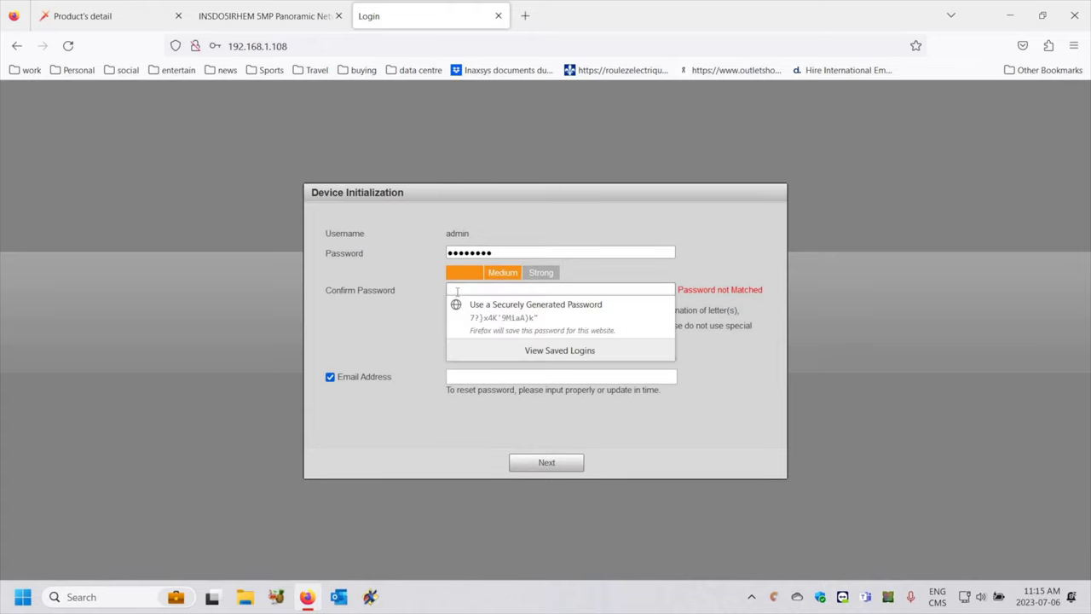
{"action": "type", "text": "•••"}
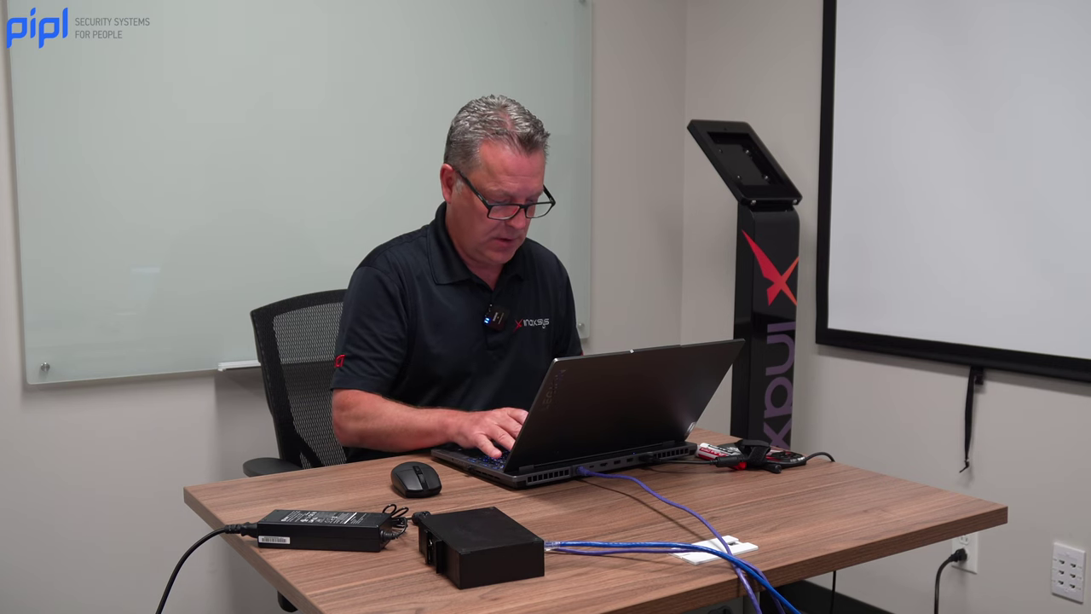
{"action": "type", "text": "•"}
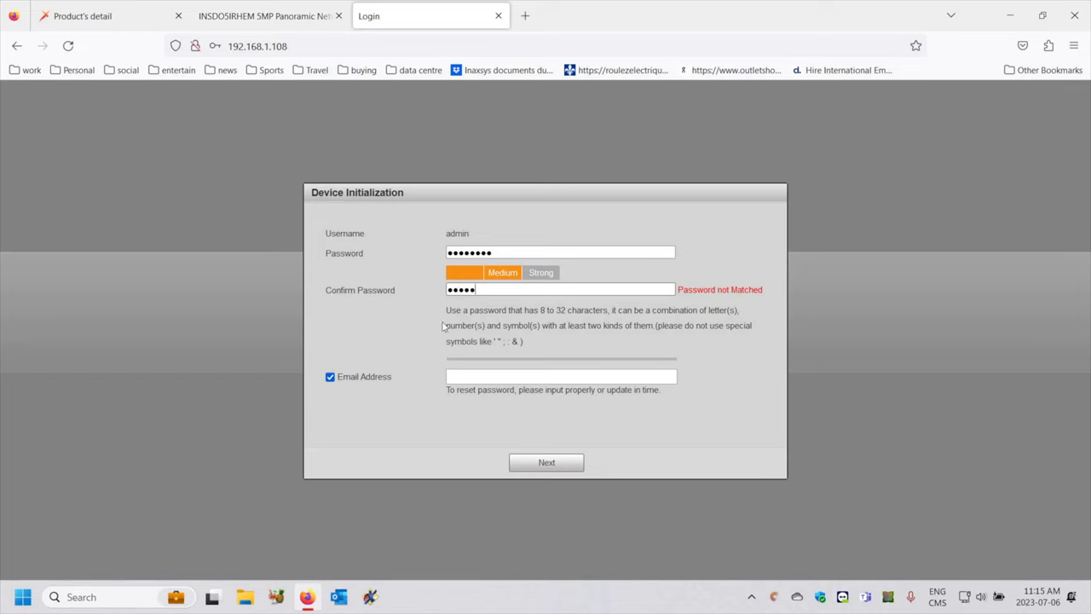
{"action": "type", "text": "•••"}
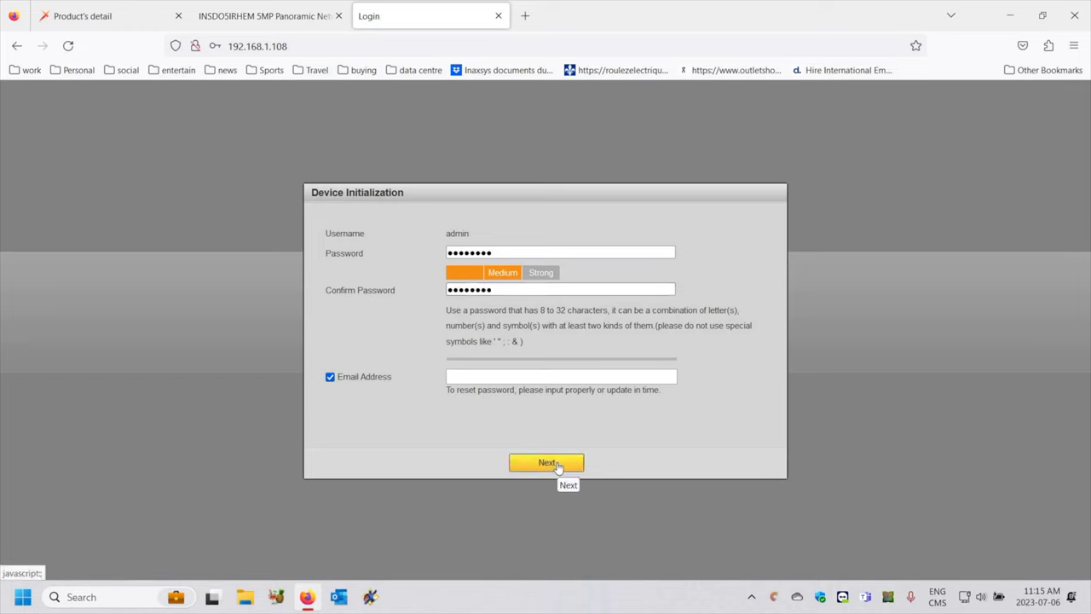
{"action": "left_click", "coordinate": [546, 463]}
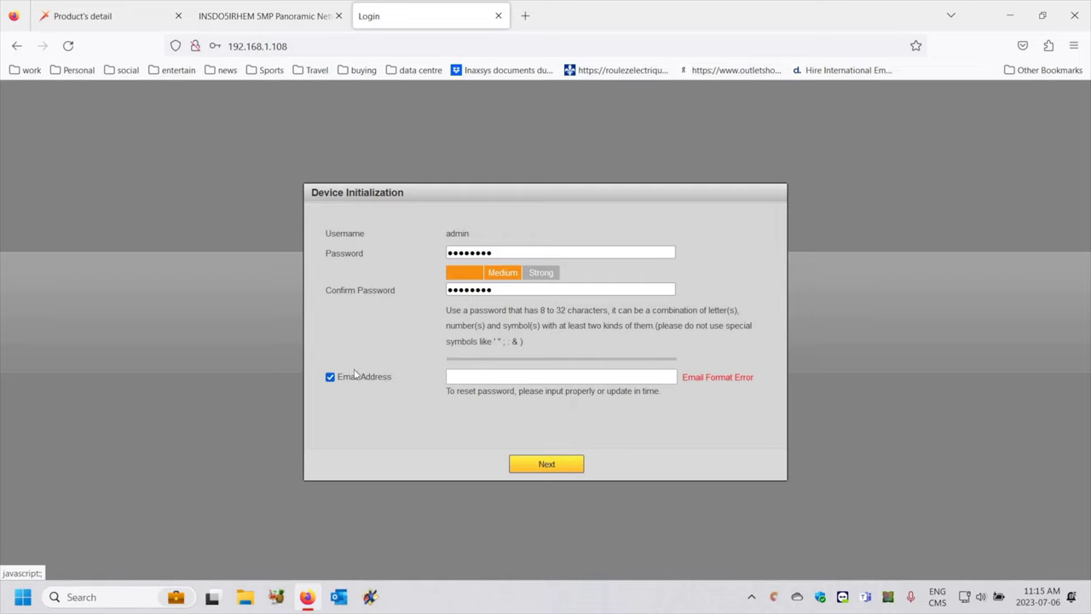
{"action": "left_click", "coordinate": [355, 375]}
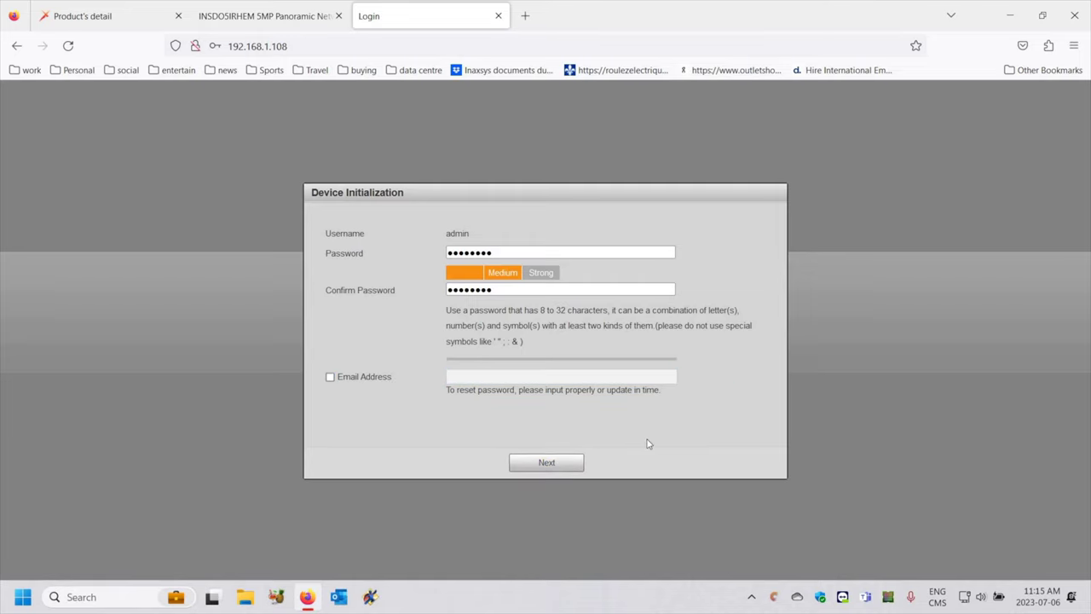
{"action": "key", "text": "Return"}
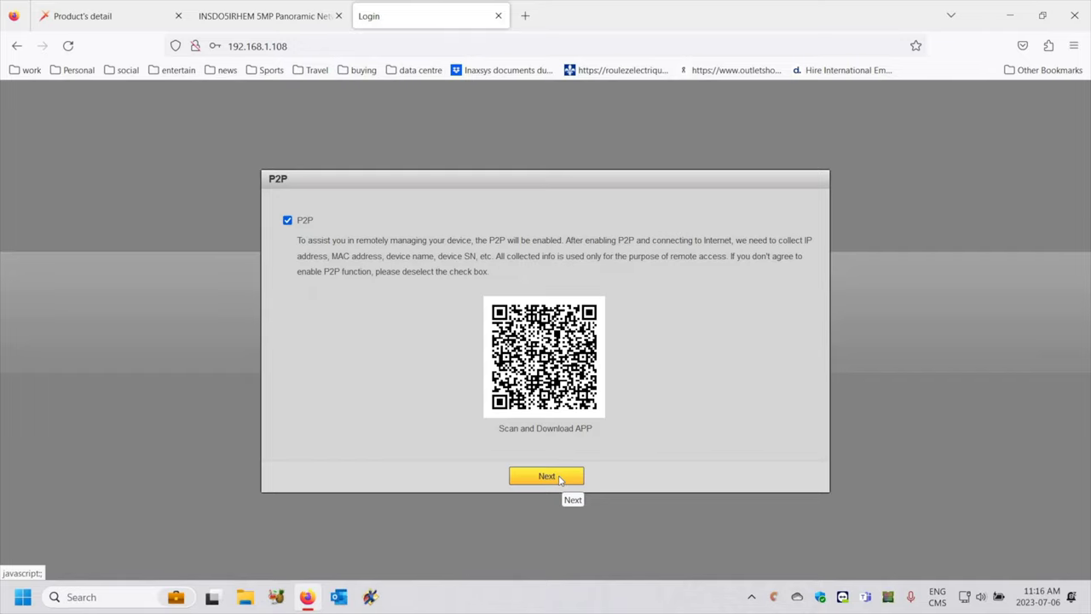
Accept the P2P step and save Online Upgrade with automatic update checks enabled
{"action": "left_click", "coordinate": [561, 478]}
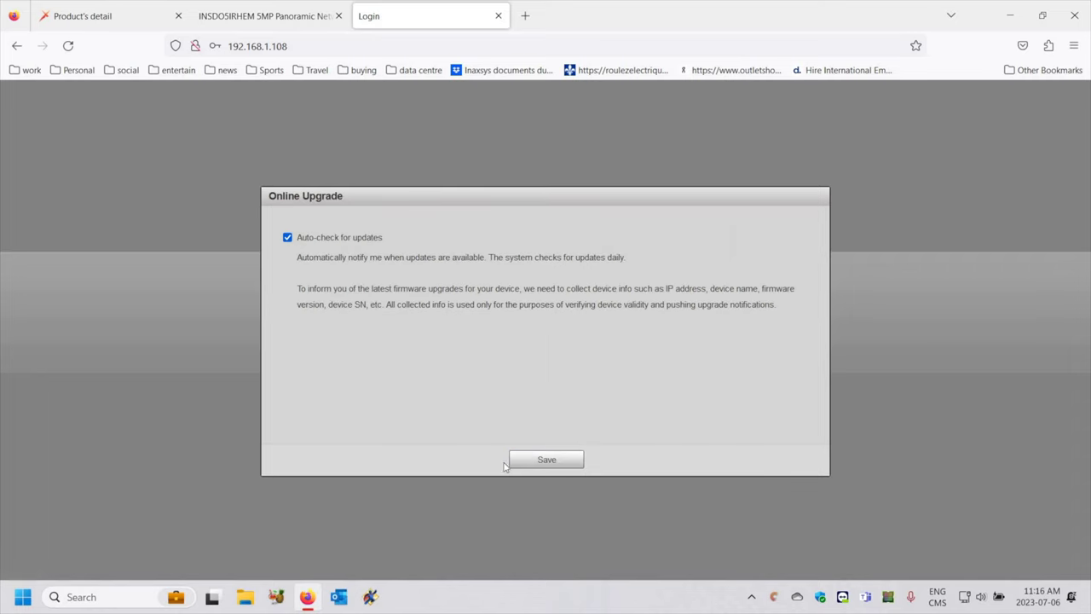
{"action": "left_click", "coordinate": [553, 463]}
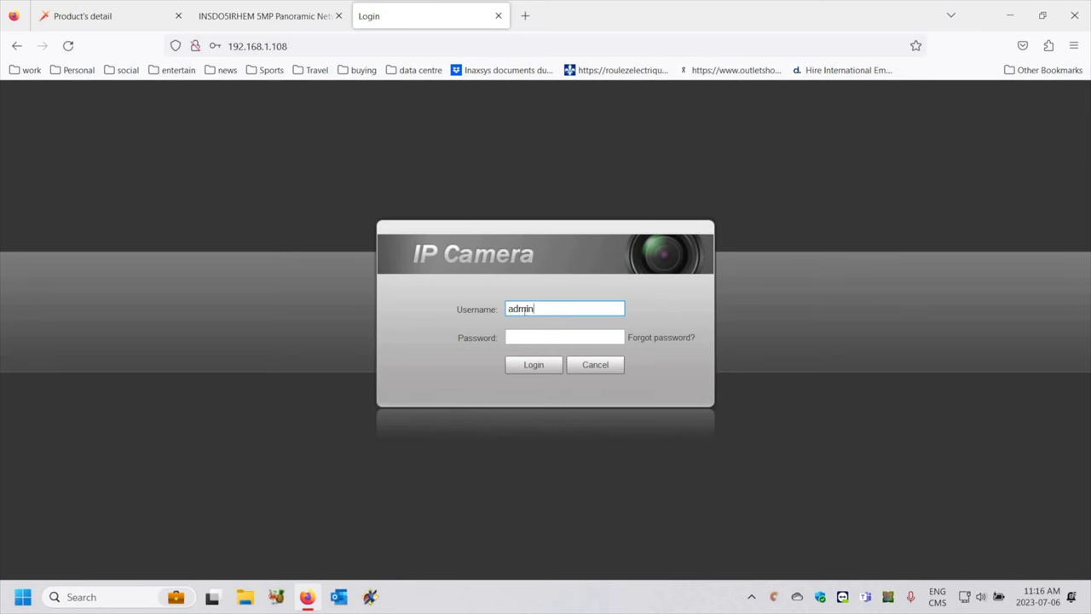
Enter the admin password on the login page and log in to the Live fisheye view
{"action": "key", "text": "Tab"}
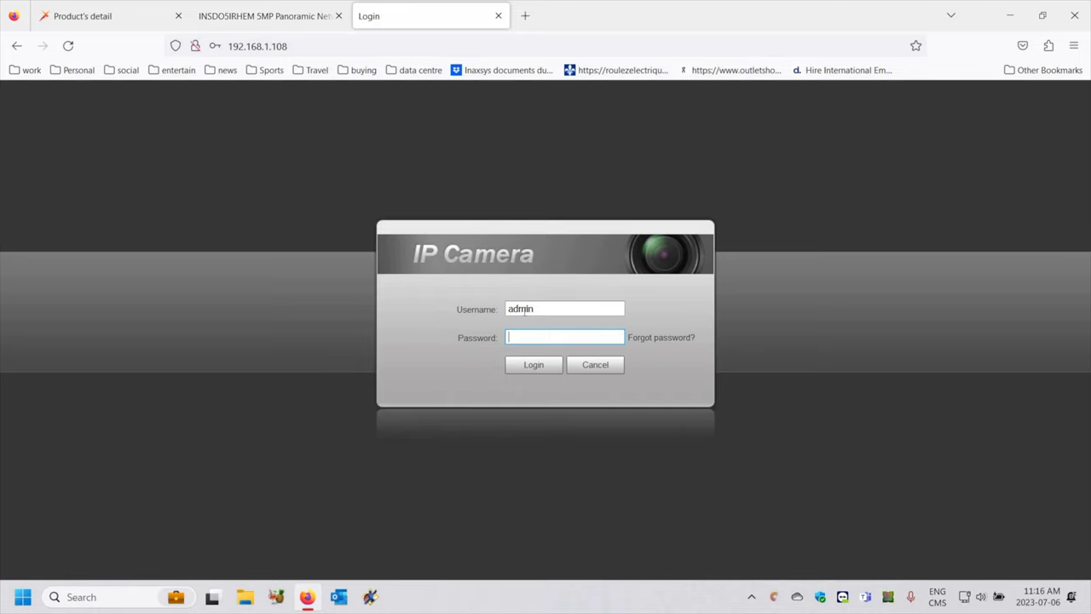
{"action": "type", "text": "••••••••"}
{"action": "key", "text": "Return"}
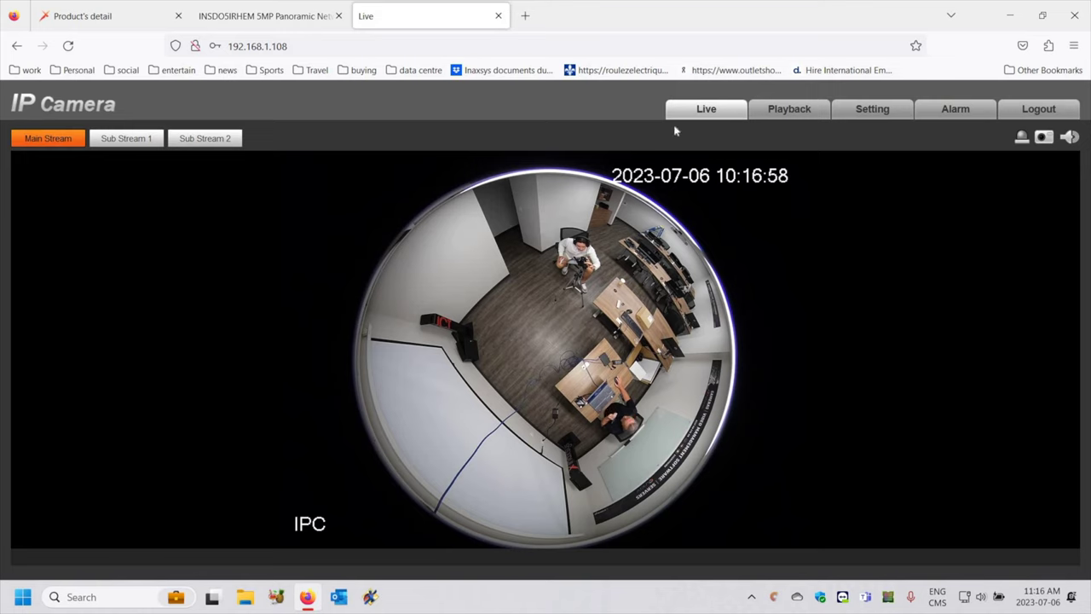
Go to Setting > Camera > Video and expand the Main Stream encode mode list
{"action": "left_click", "coordinate": [878, 111]}
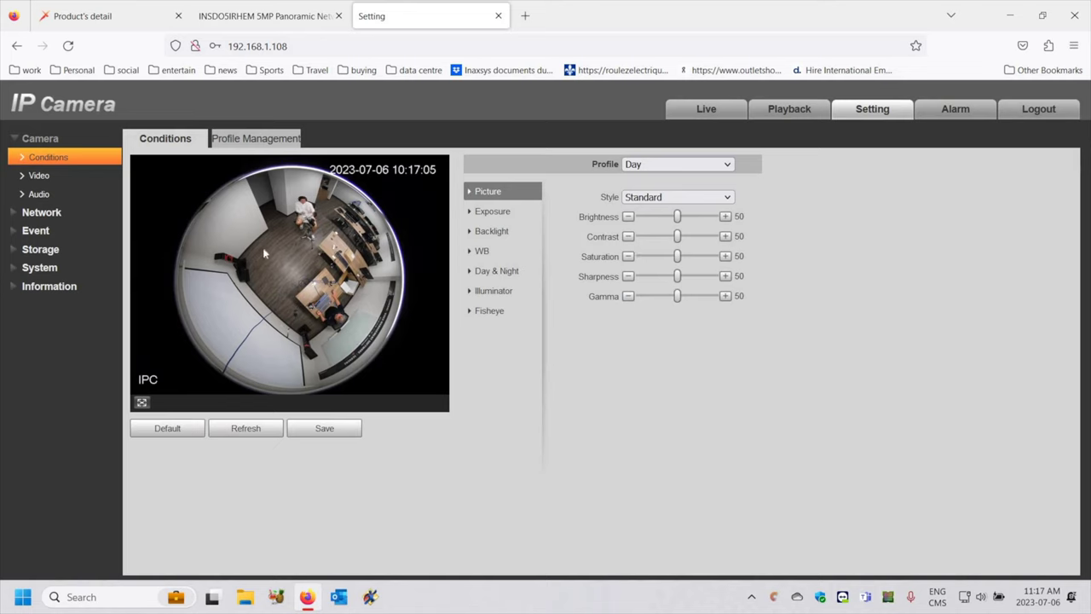
{"action": "left_click", "coordinate": [38, 176]}
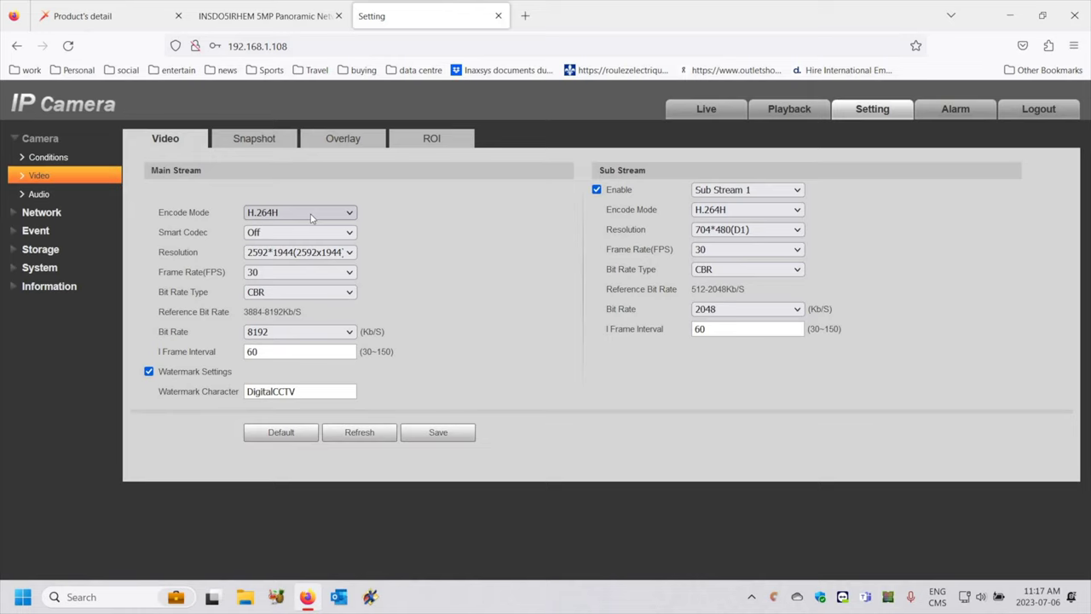
{"action": "left_click", "coordinate": [311, 215]}
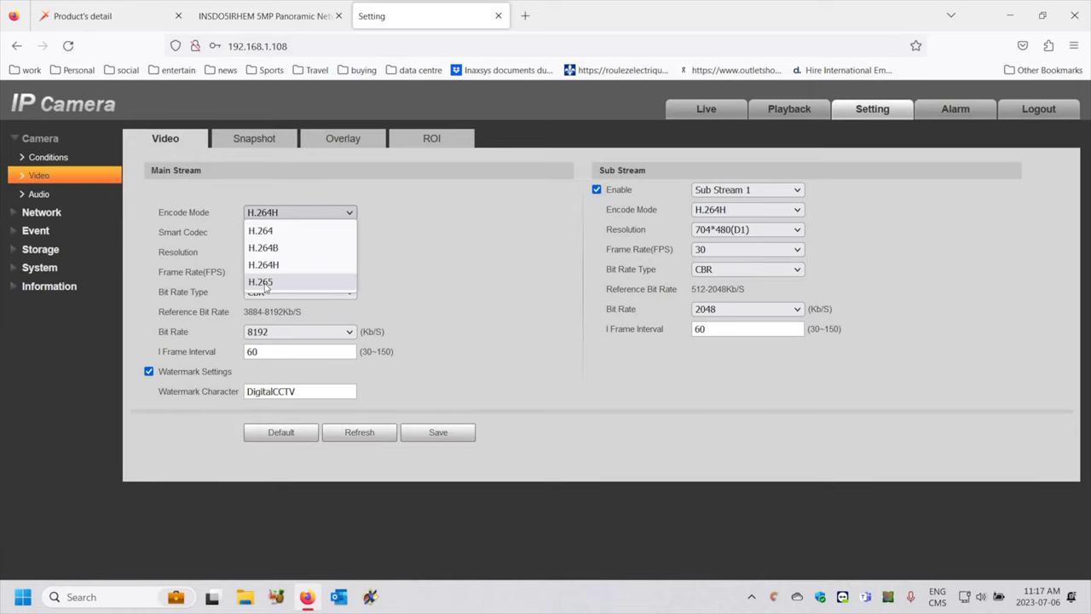
Switch the main stream to H.265, keep 2592*1944 at 30 fps, and choose VBR bit rate
{"action": "key", "text": "Return"}
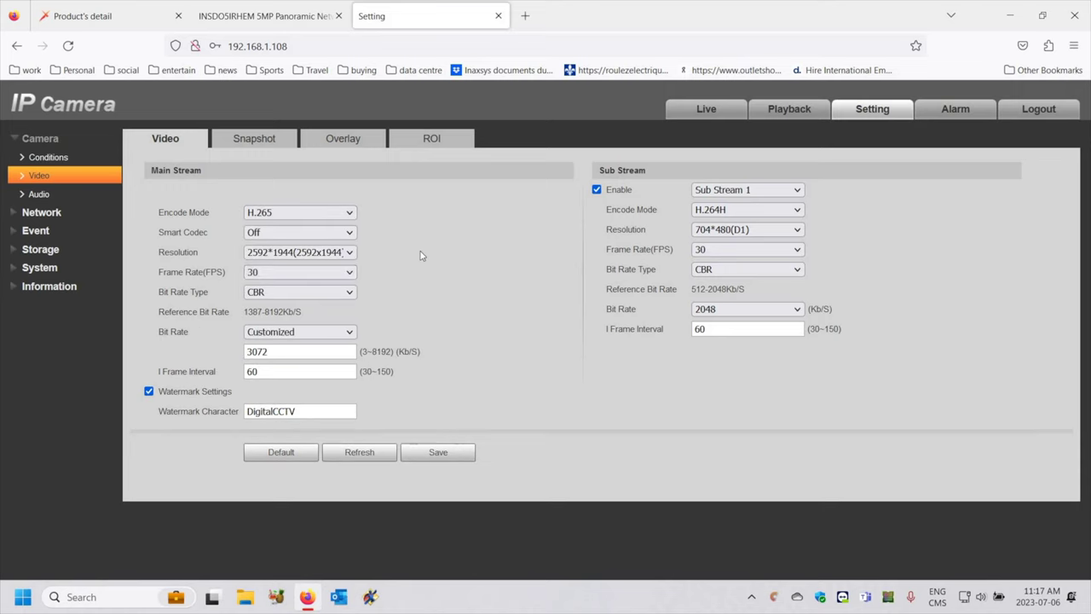
{"action": "left_click", "coordinate": [314, 252]}
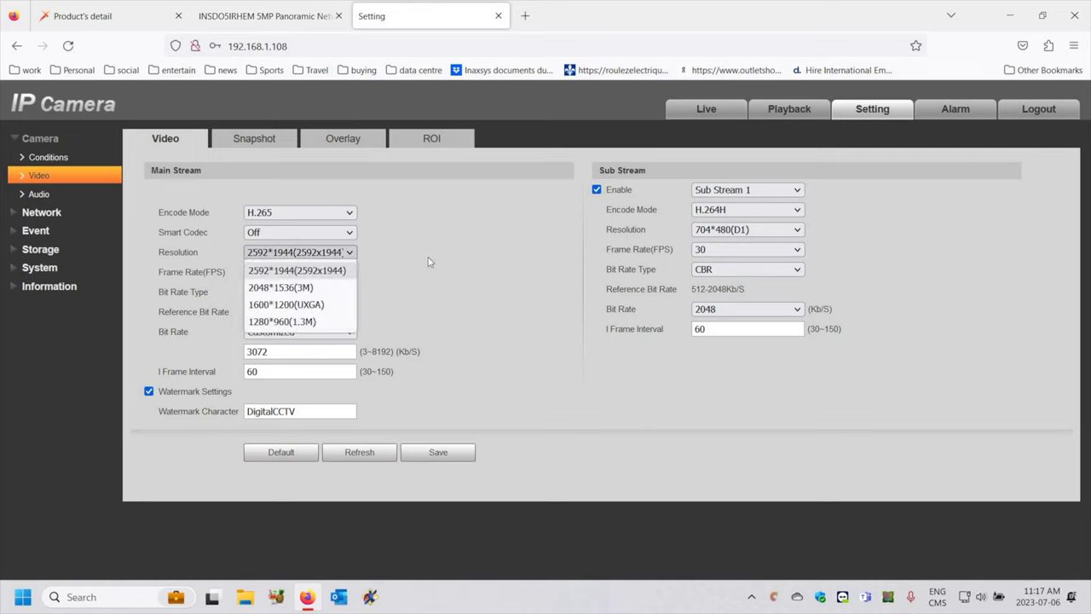
{"action": "left_click", "coordinate": [232, 275]}
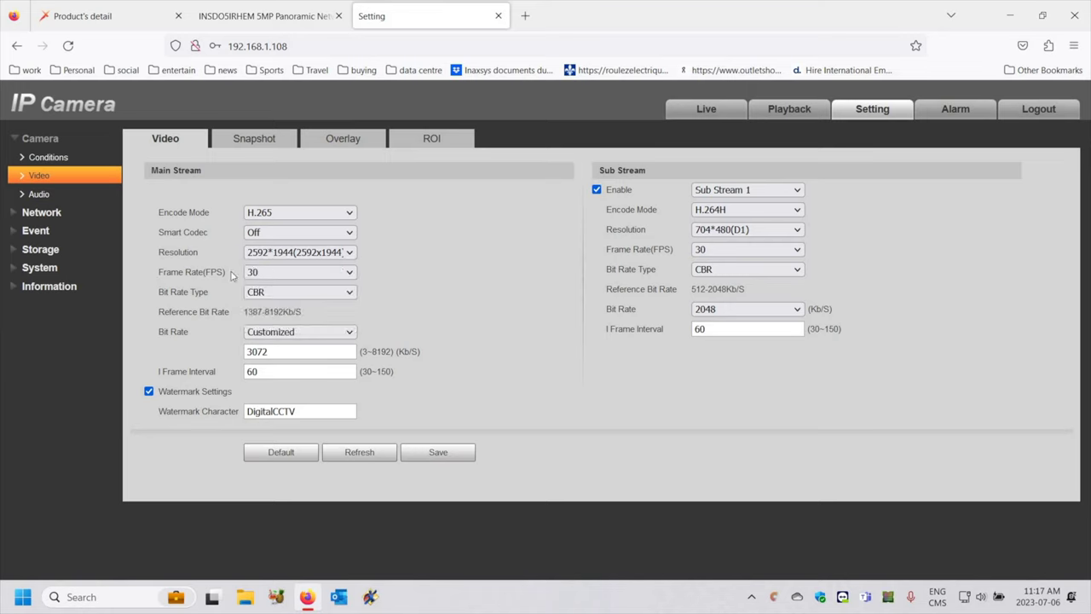
{"action": "left_click", "coordinate": [346, 273]}
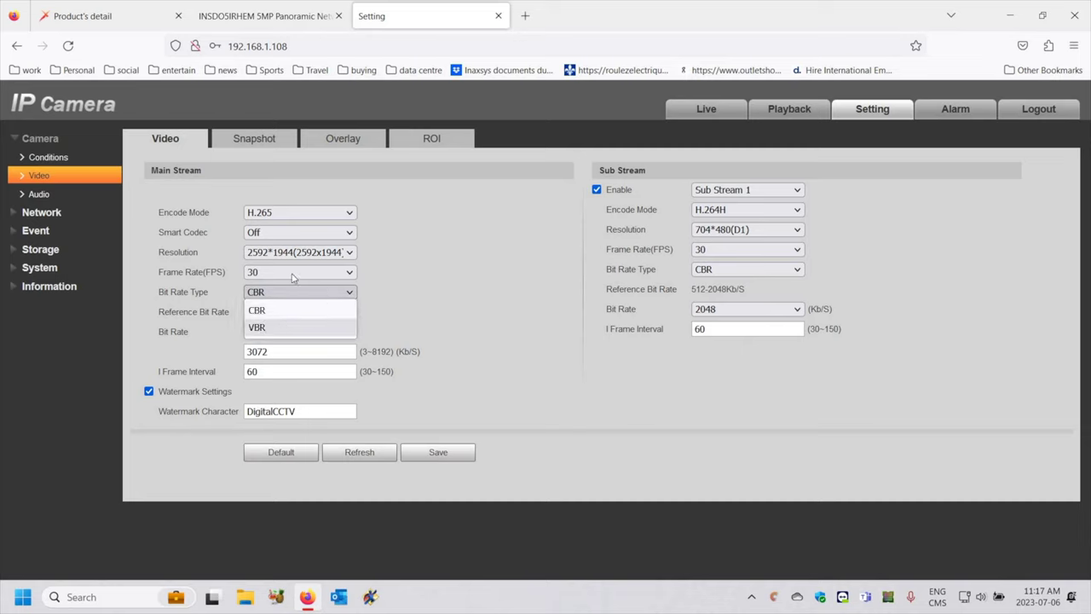
{"action": "left_click", "coordinate": [259, 328]}
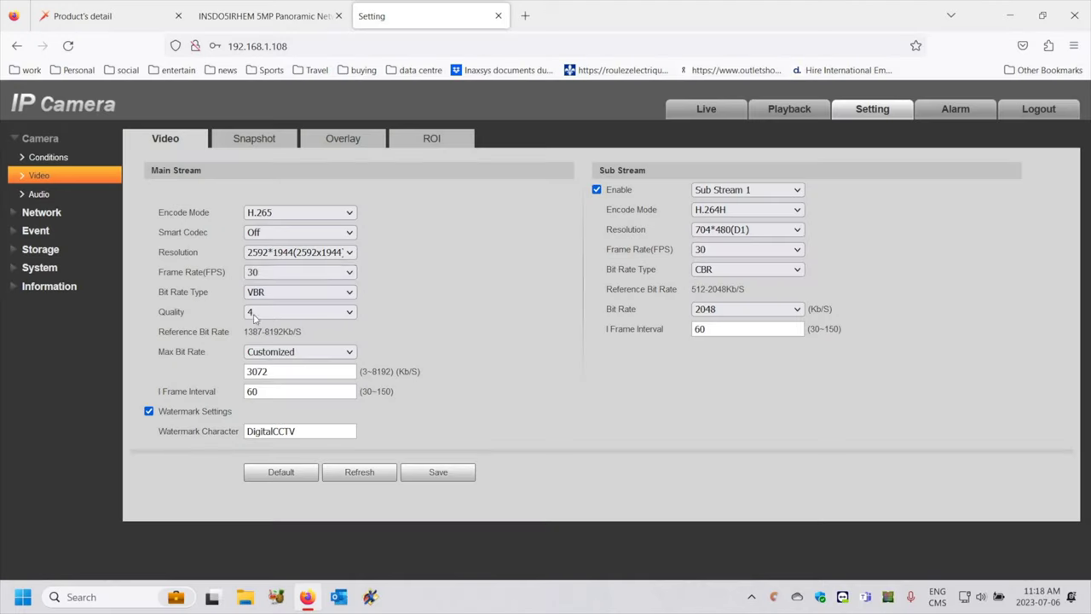
Save main stream quality 6(Best) with a 4096 Kb/S max bit rate, then show Overlay's Channel Title
{"action": "left_click", "coordinate": [273, 314]}
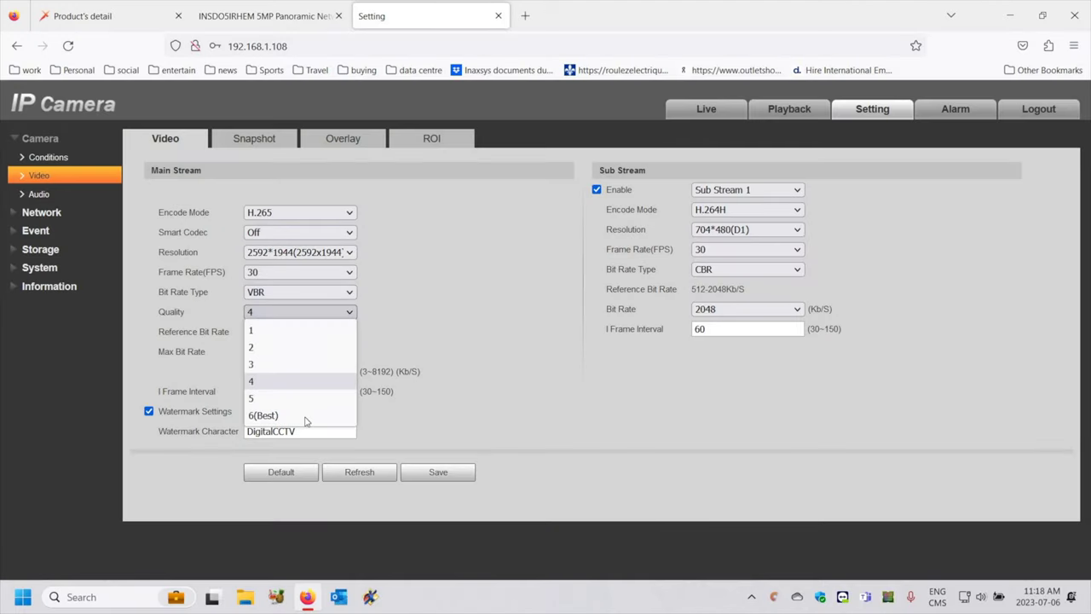
{"action": "key", "text": "Return"}
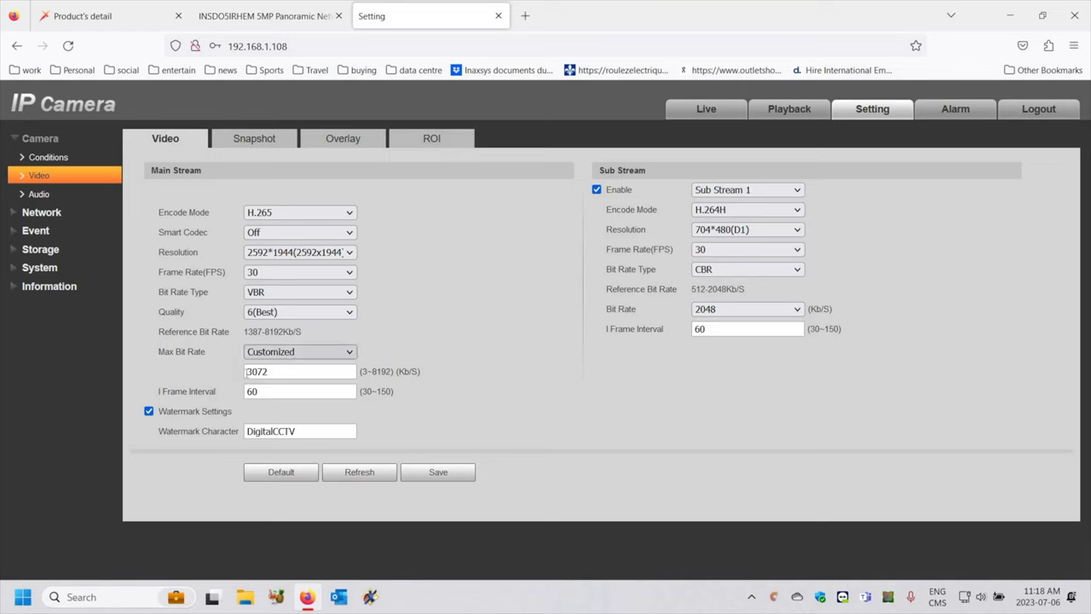
{"action": "left_click", "coordinate": [294, 351]}
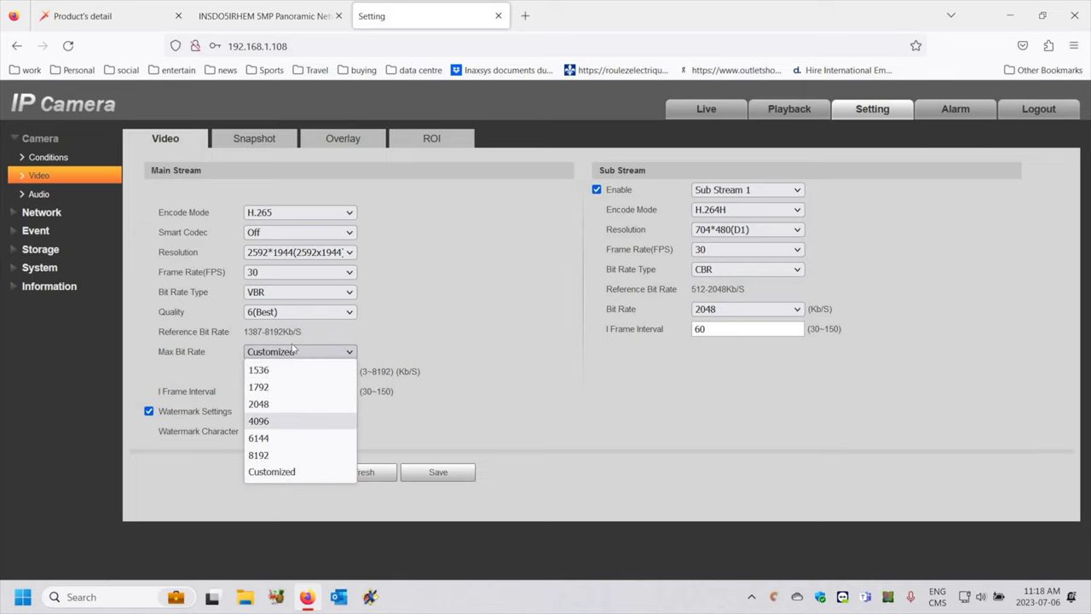
{"action": "left_click", "coordinate": [284, 421]}
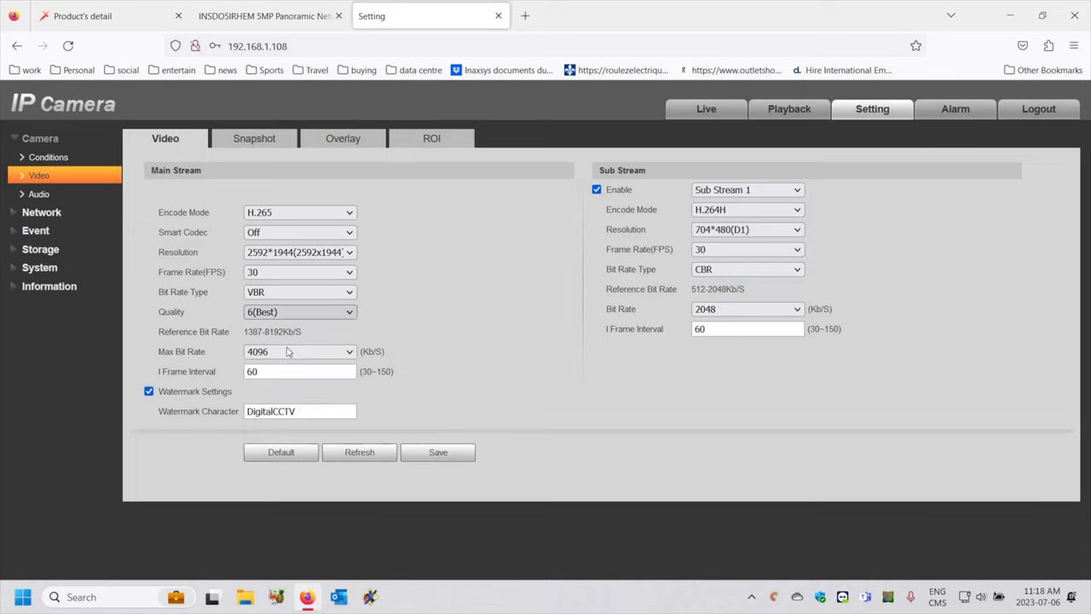
{"action": "left_click", "coordinate": [447, 454]}
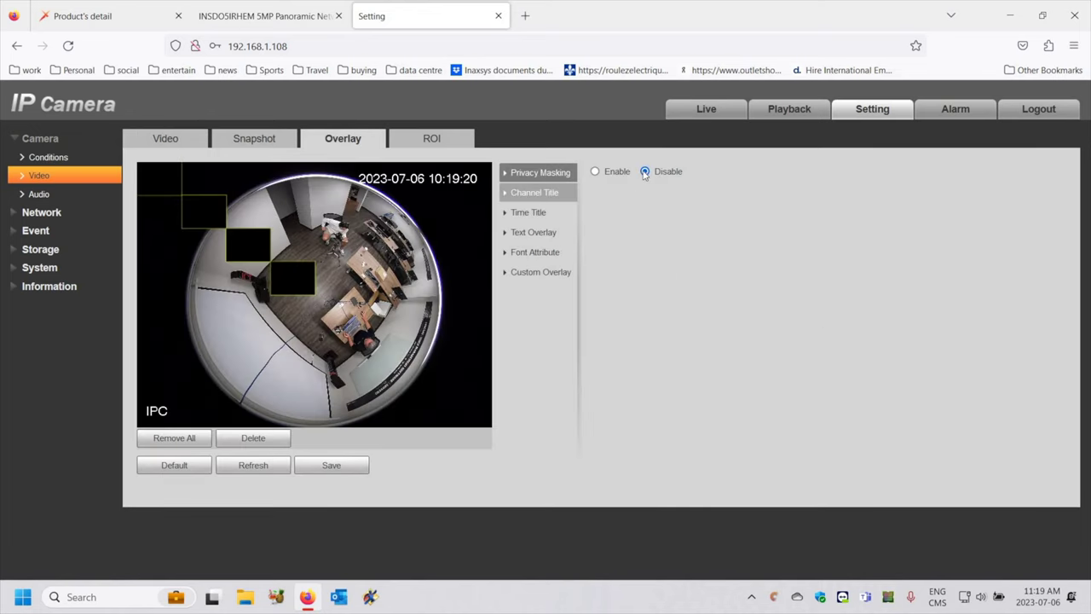
{"action": "left_click", "coordinate": [534, 192]}
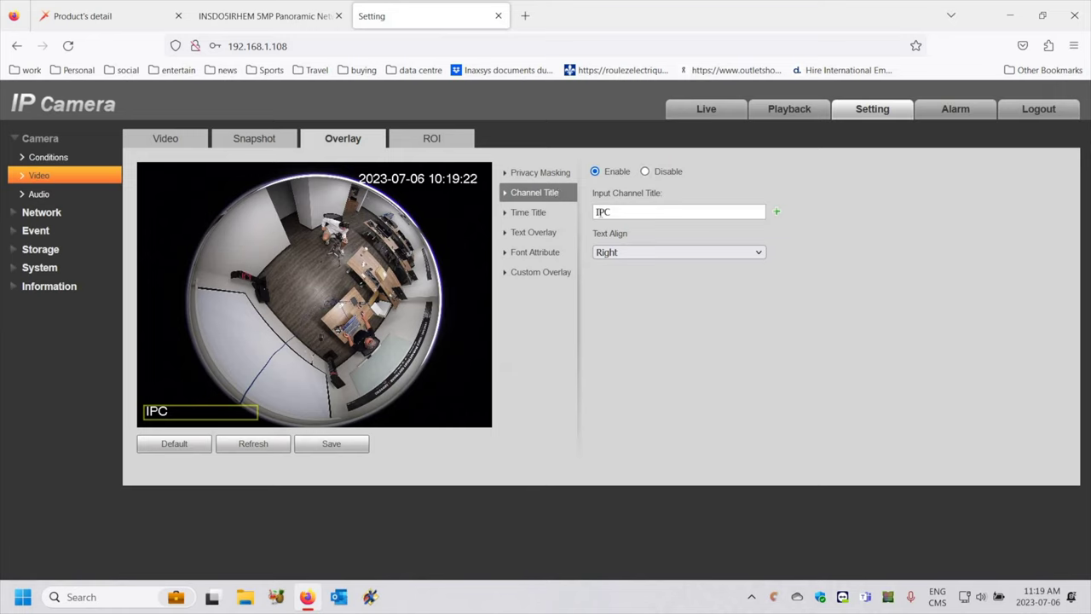
Disable the Channel Title and Time Title overlays, save, and go to Network > TCP/IP
{"action": "left_click", "coordinate": [646, 172]}
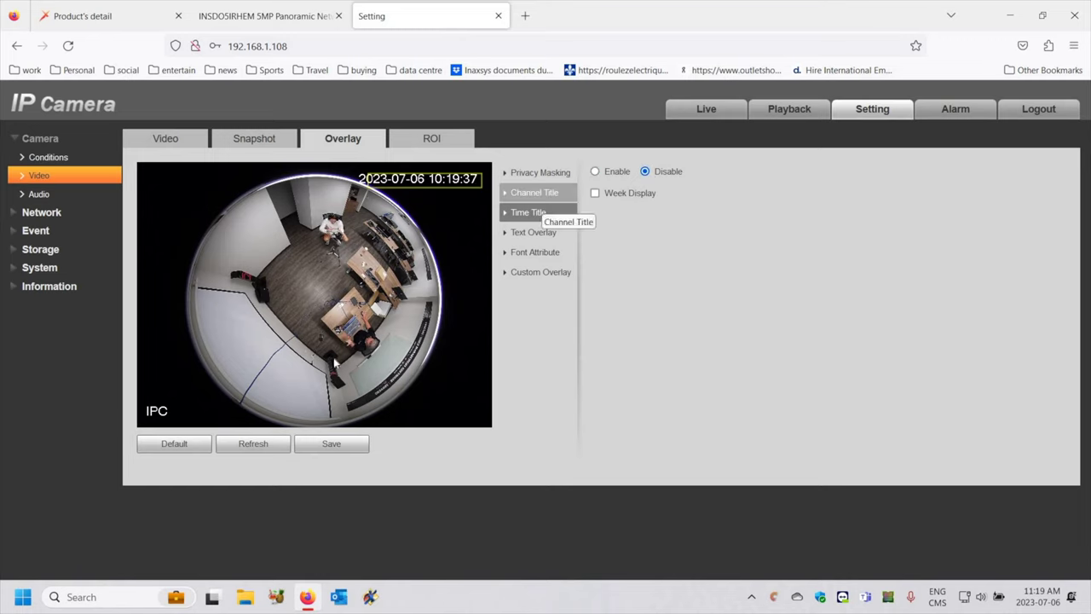
{"action": "left_click", "coordinate": [341, 453]}
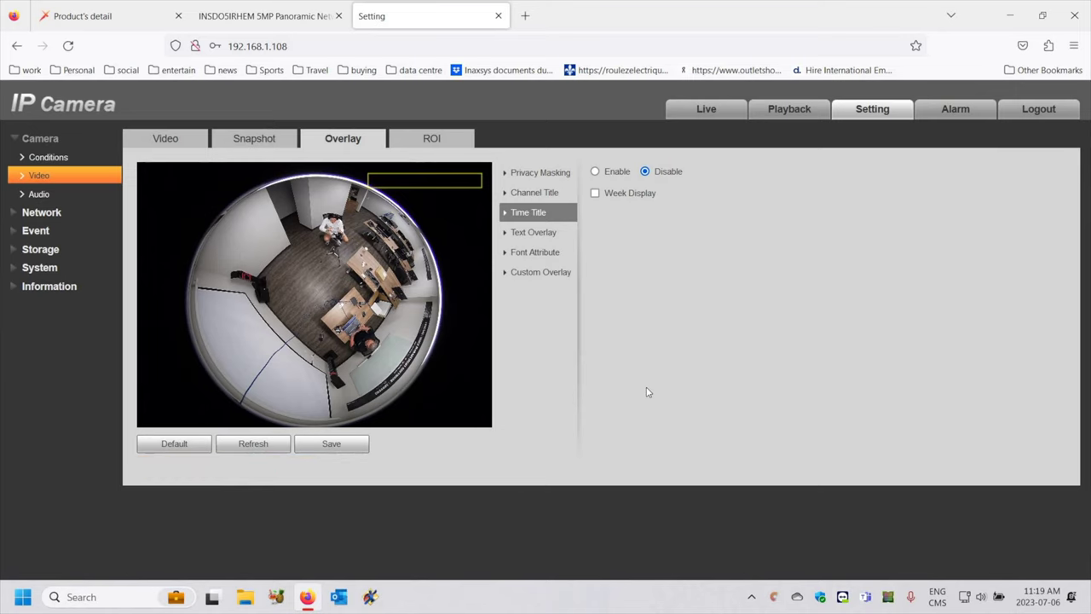
{"action": "left_click", "coordinate": [41, 213]}
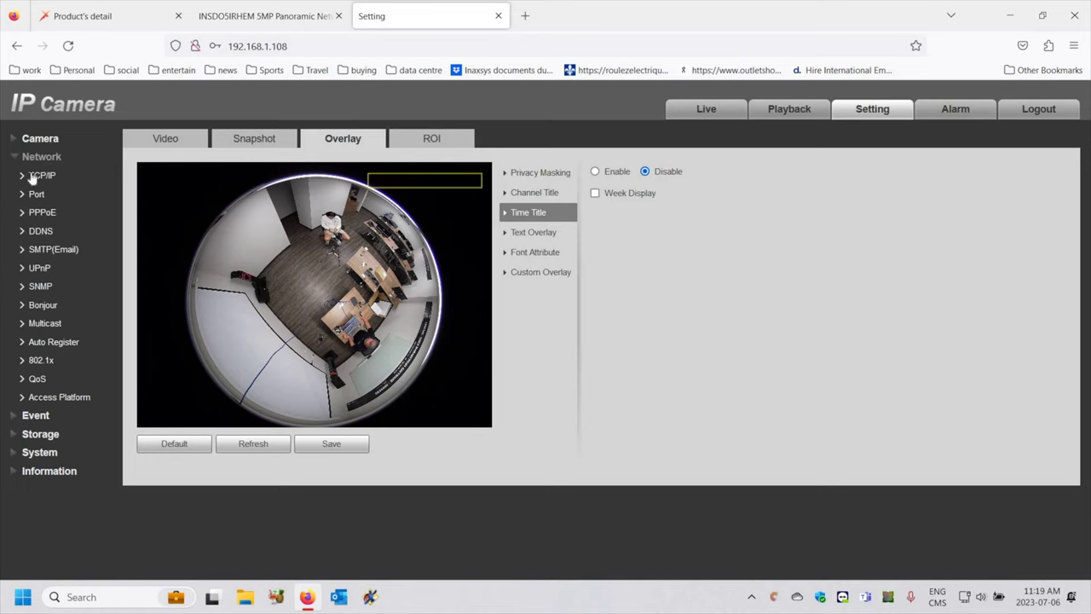
{"action": "left_click", "coordinate": [43, 175]}
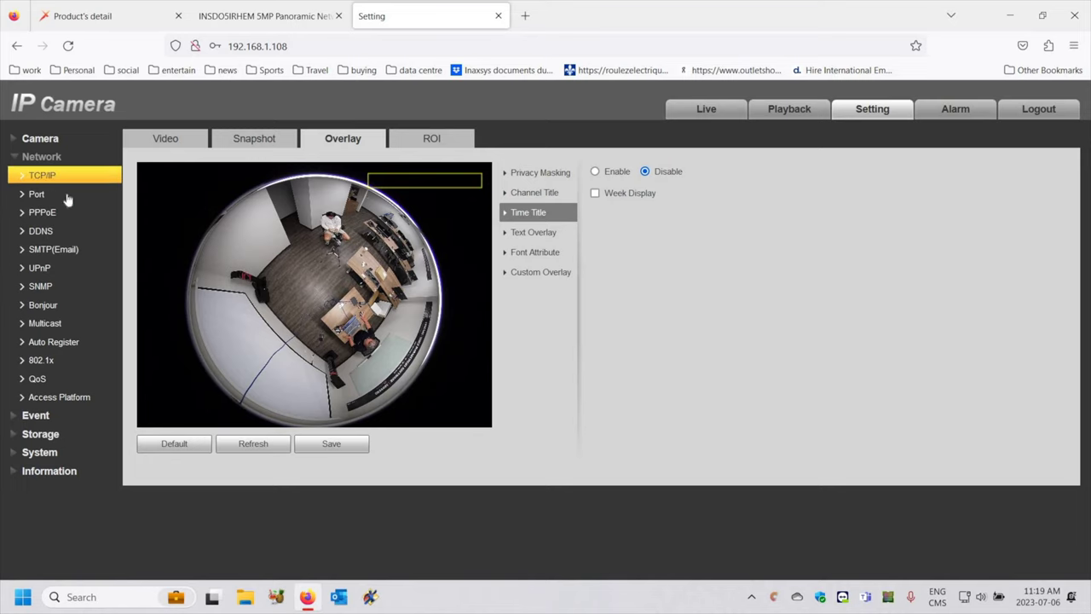